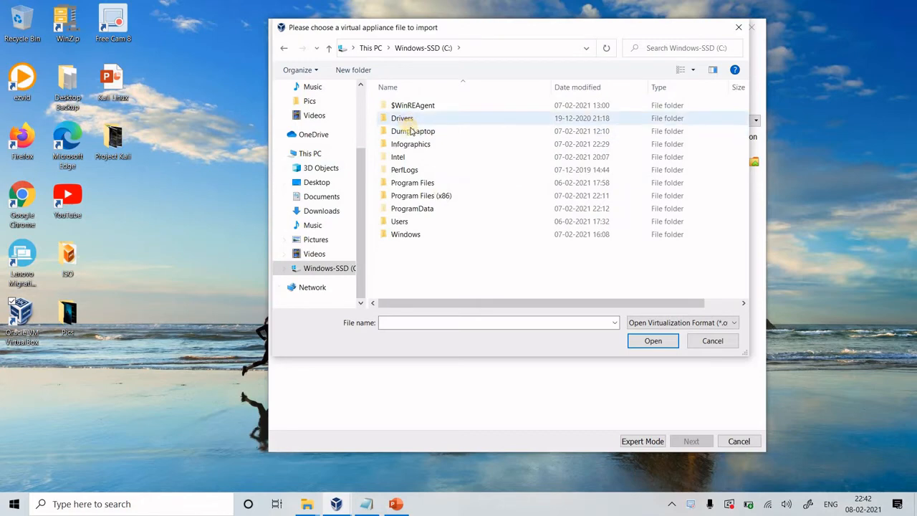
Choose kali-linux-2020.3-vbox-amd64.ova from C:\Dump Laptop\Desktop as the appliance to import and proceed to the appliance settings
{"action": "double_click", "coordinate": [409, 130]}
{"action": "double_click", "coordinate": [406, 106]}
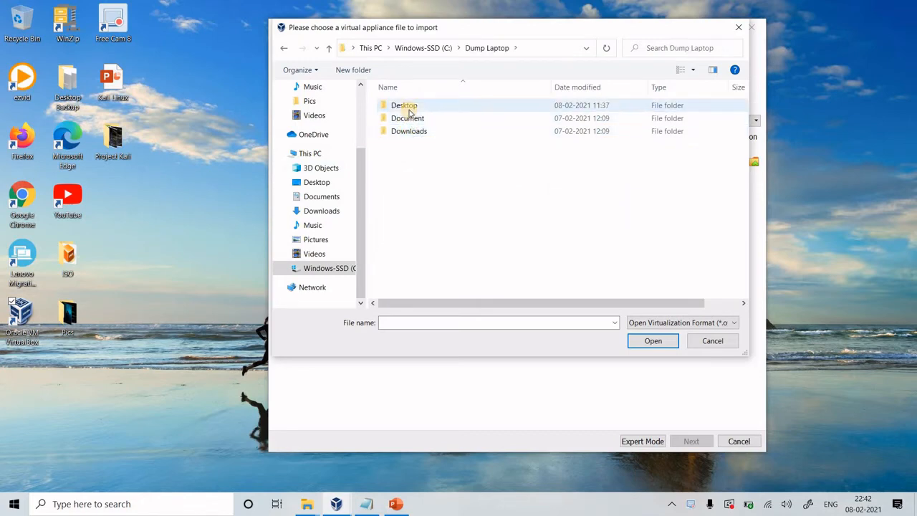
{"action": "double_click", "coordinate": [409, 107]}
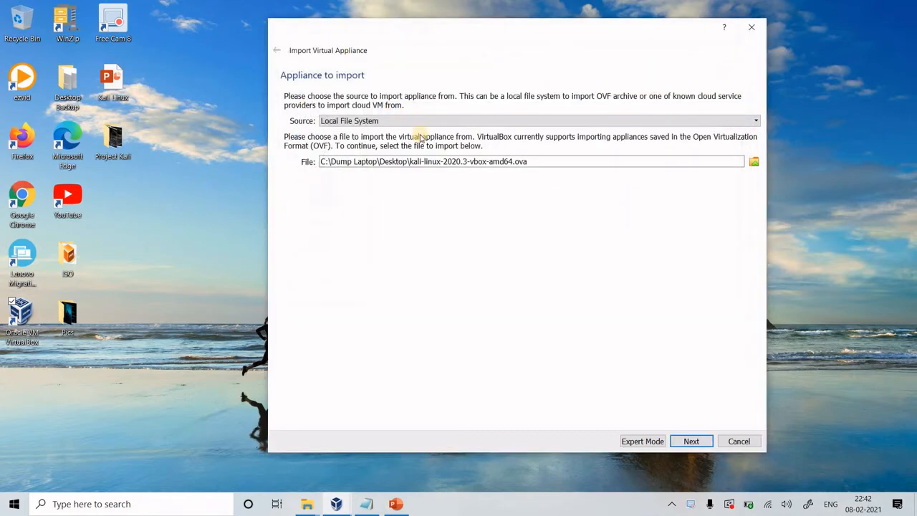
{"action": "left_click", "coordinate": [692, 441]}
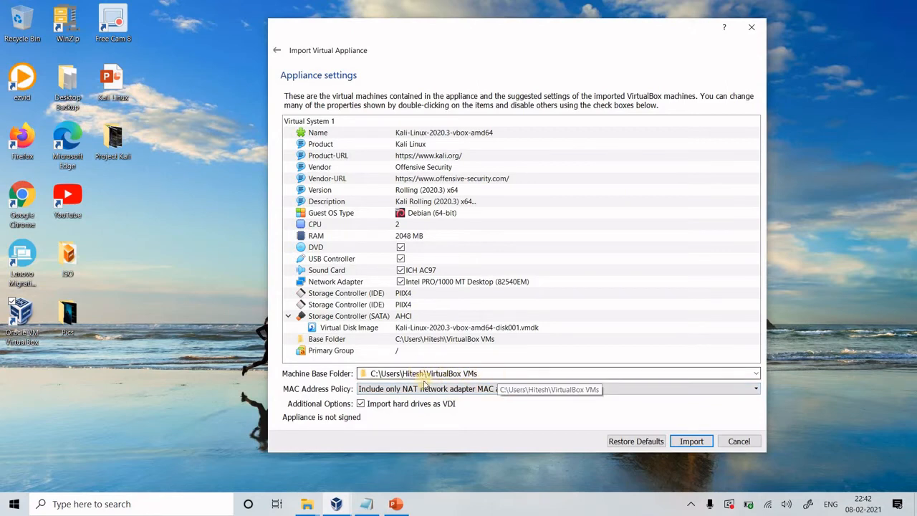
Import the appliance with the MAC address policy kept at Include only NAT network adapter MAC addresses, and agree to the software license
{"action": "left_click", "coordinate": [498, 396]}
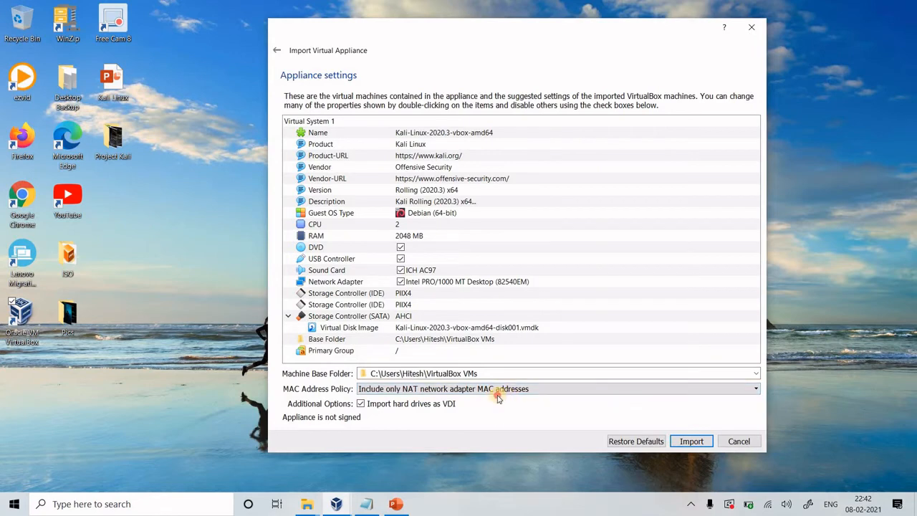
{"action": "left_click", "coordinate": [502, 391]}
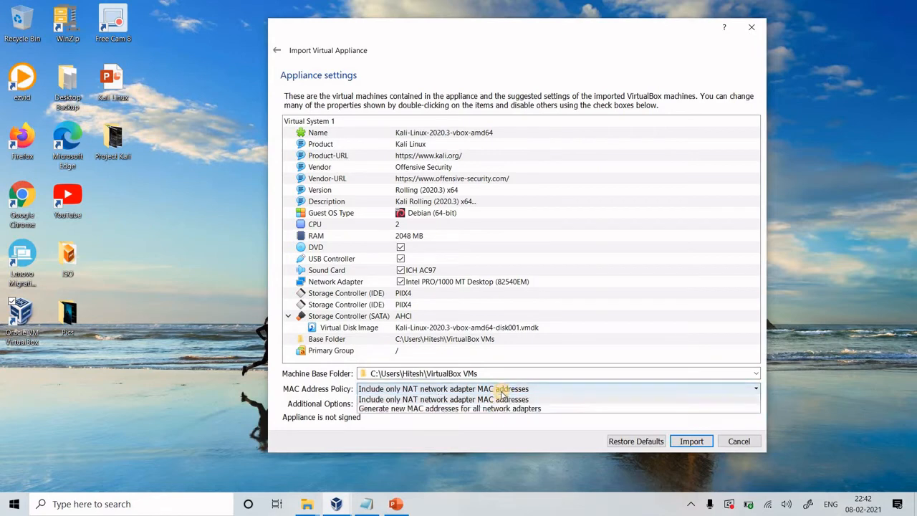
{"action": "left_click", "coordinate": [501, 391]}
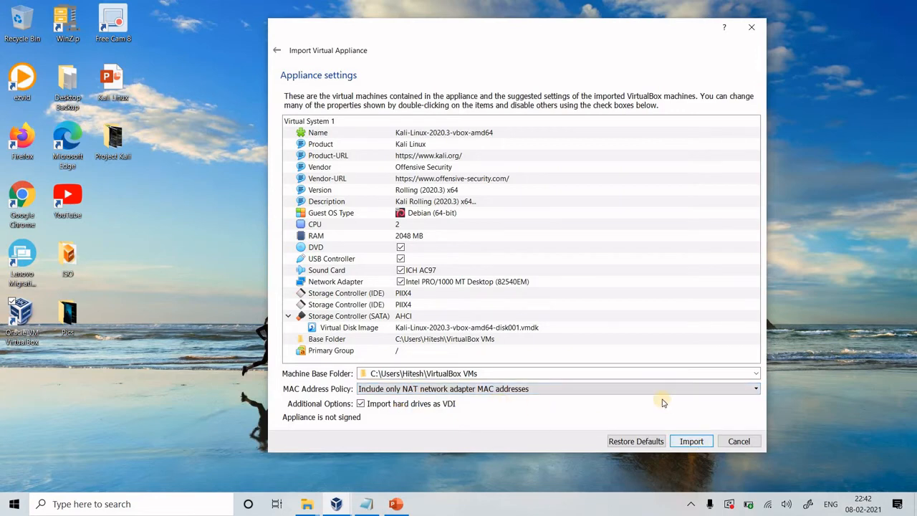
{"action": "left_click", "coordinate": [691, 442]}
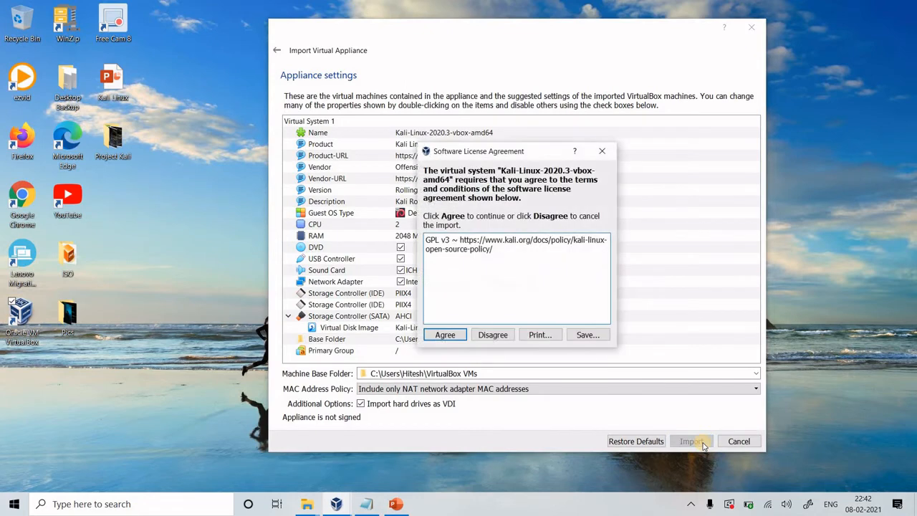
{"action": "left_click", "coordinate": [453, 338]}
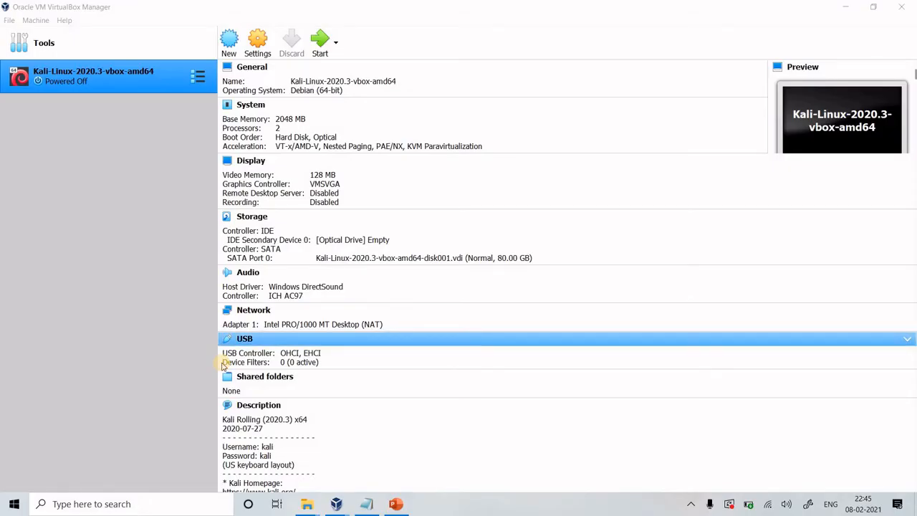
Review the Kali virtual machine's Network, System, General and Storage settings, including the attachment options of network Adapter 1
{"action": "left_click", "coordinate": [262, 46]}
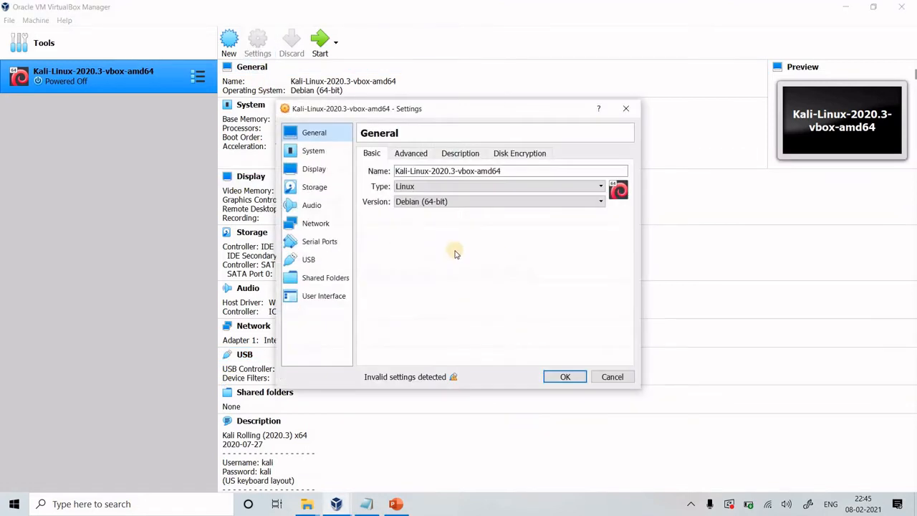
{"action": "left_click", "coordinate": [317, 228]}
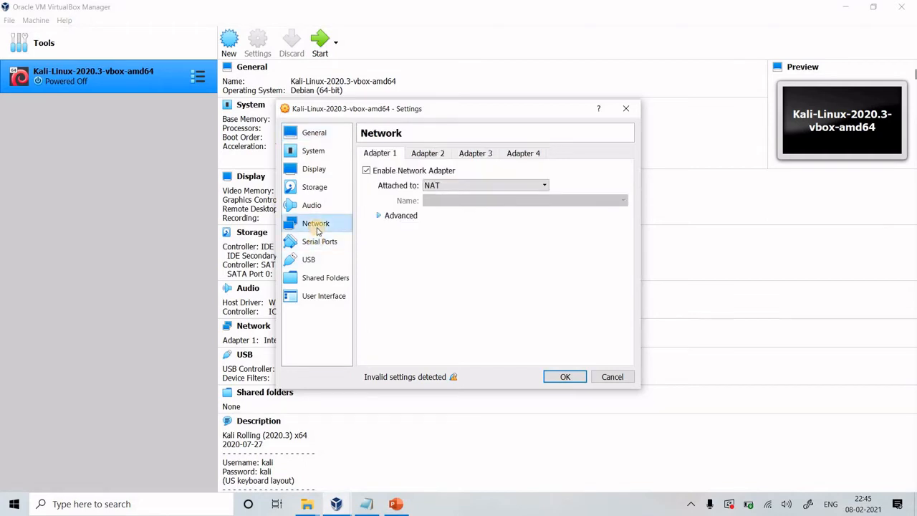
{"action": "left_click", "coordinate": [429, 152]}
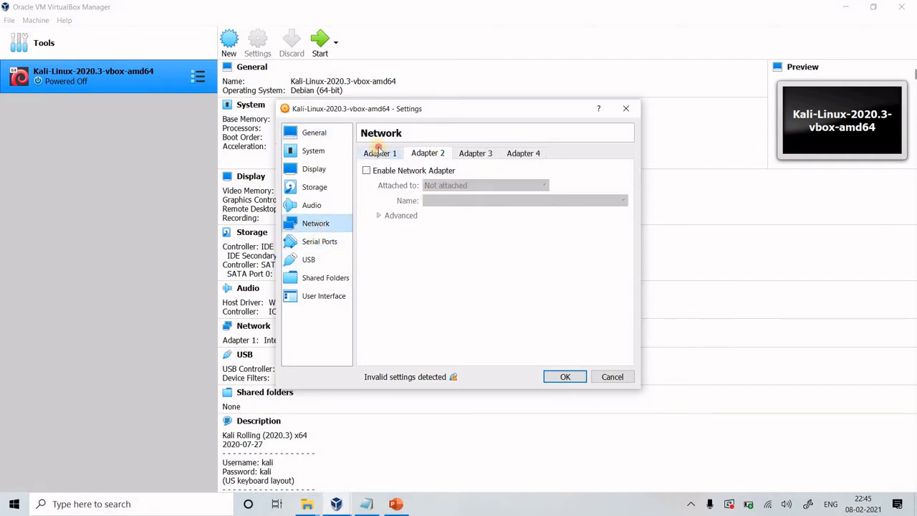
{"action": "left_click", "coordinate": [377, 152]}
{"action": "left_click", "coordinate": [505, 186]}
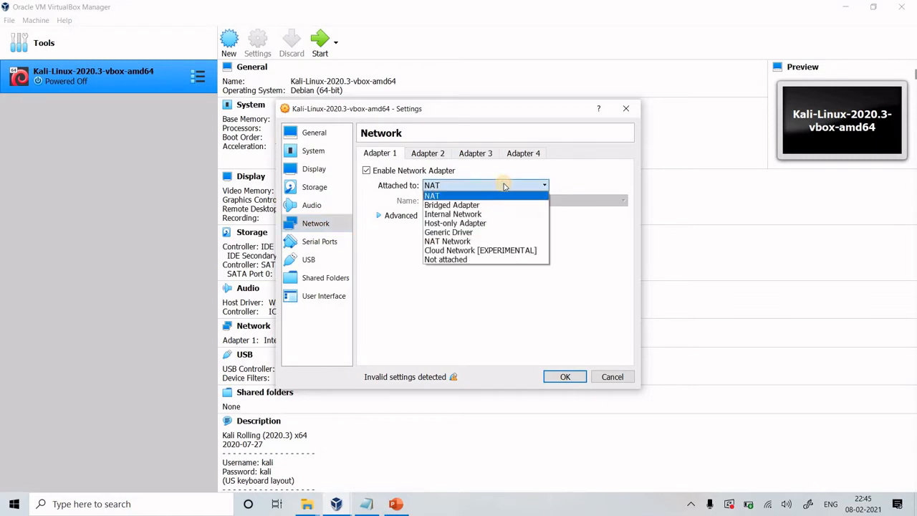
{"action": "left_click", "coordinate": [505, 186]}
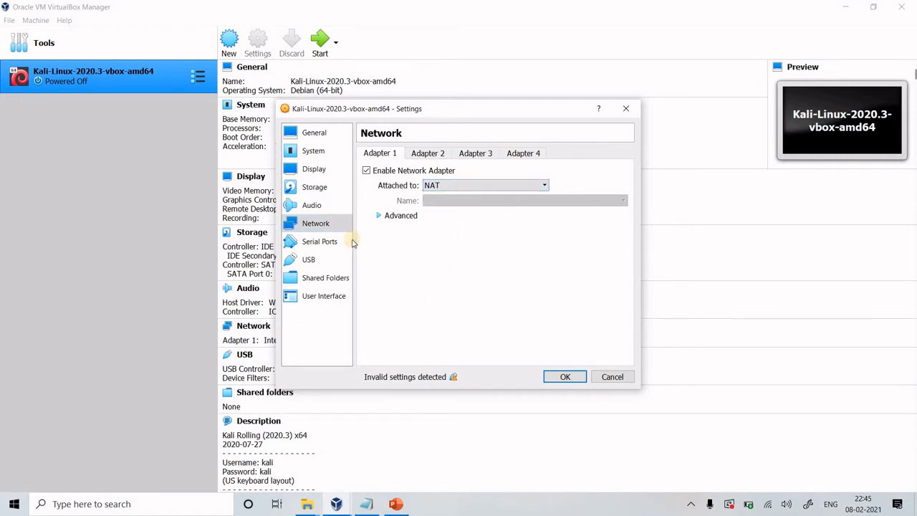
{"action": "left_click", "coordinate": [322, 152]}
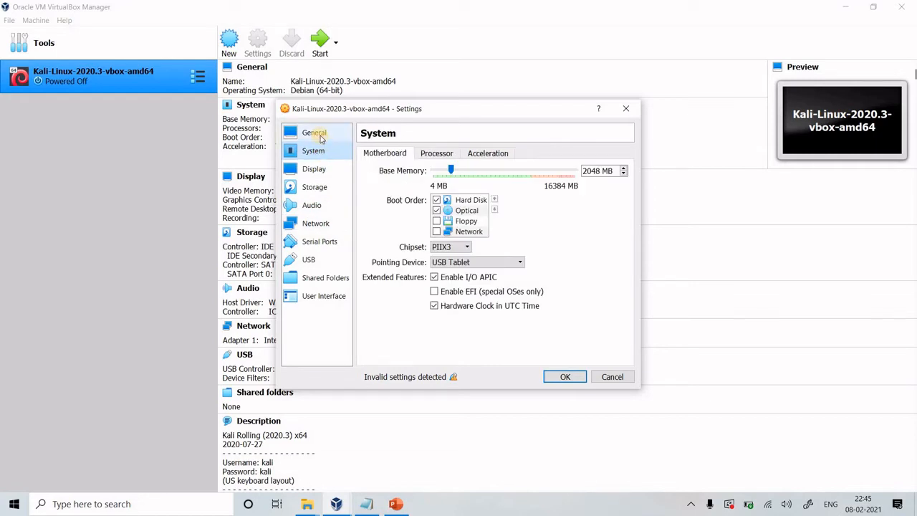
{"action": "left_click", "coordinate": [319, 136]}
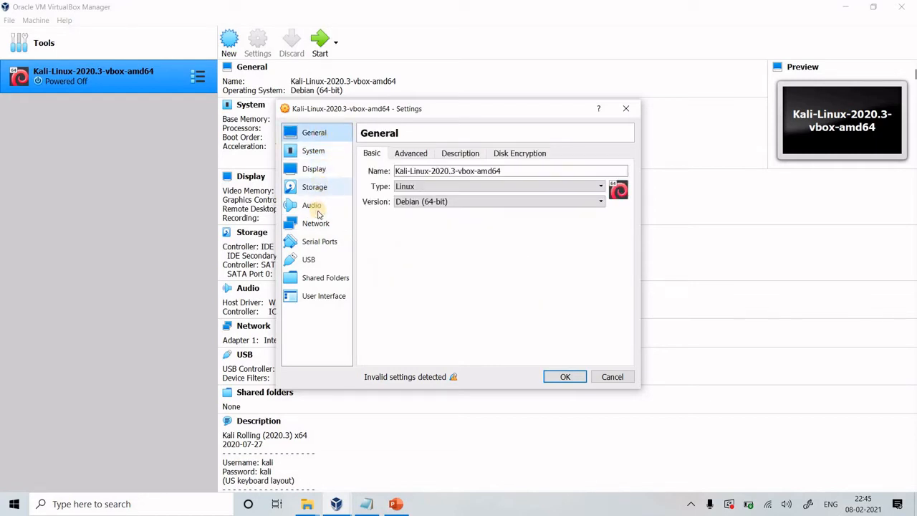
{"action": "left_click", "coordinate": [315, 188]}
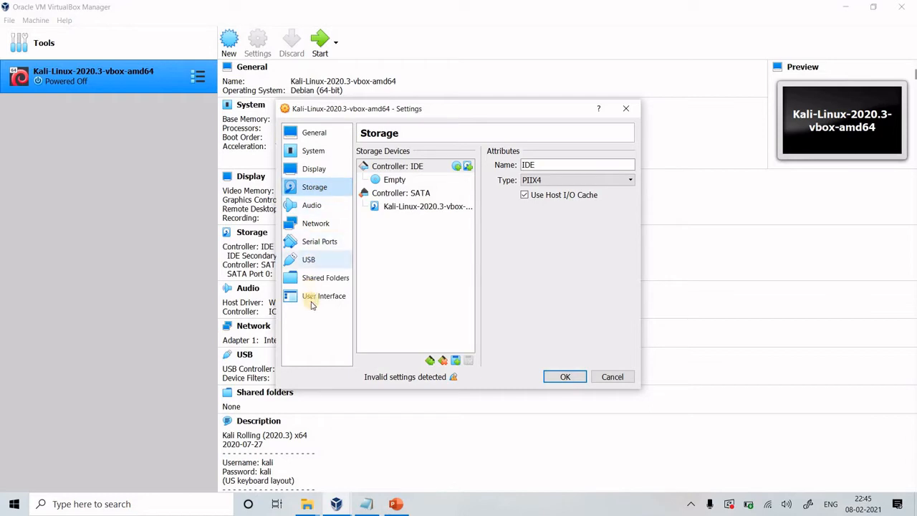
{"action": "left_click", "coordinate": [320, 228]}
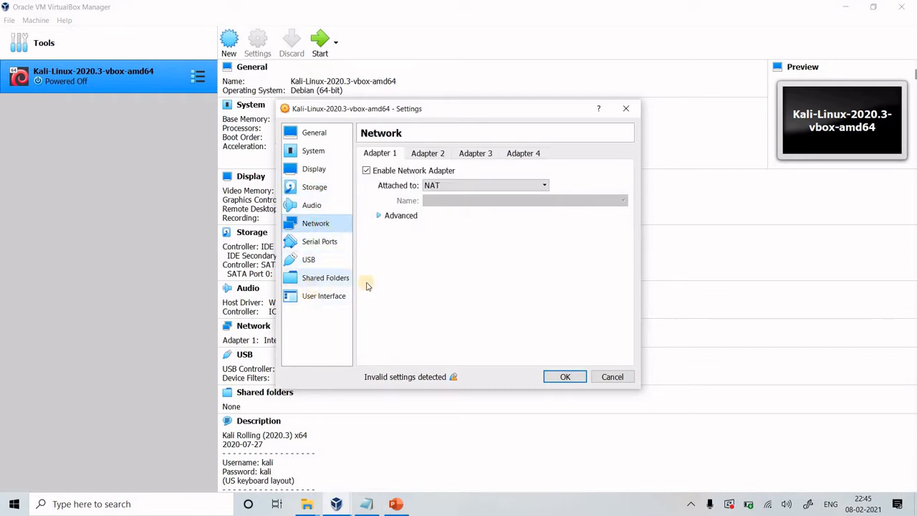
{"action": "left_click", "coordinate": [562, 378]}
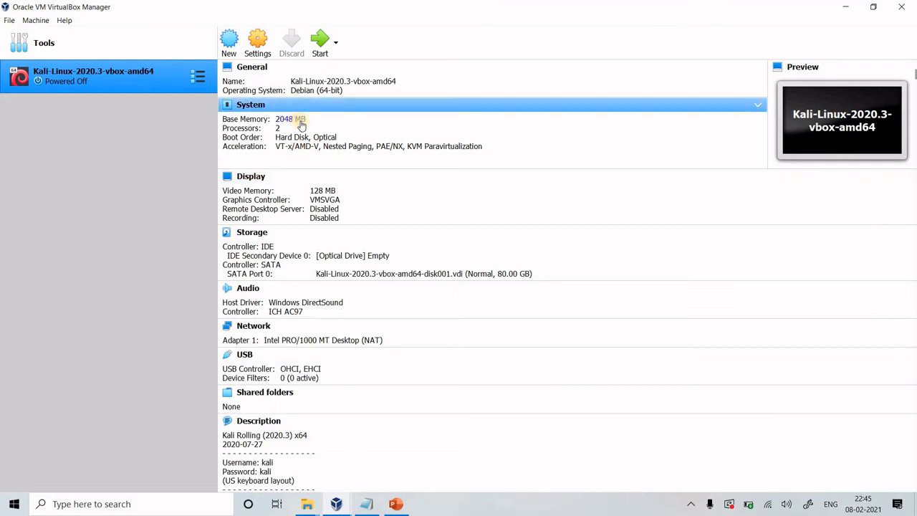
Reduce the Kali virtual machine's processor count to 1 and save the settings
{"action": "left_click", "coordinate": [260, 44]}
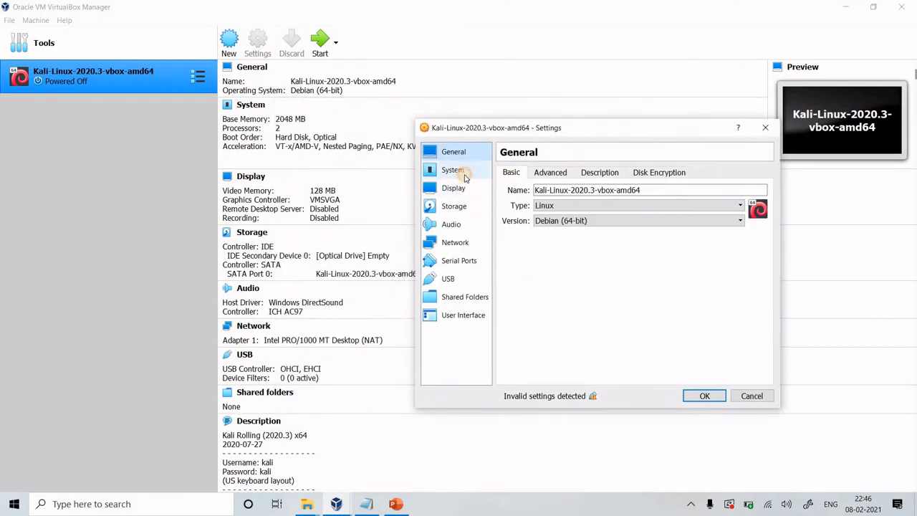
{"action": "left_click", "coordinate": [459, 172]}
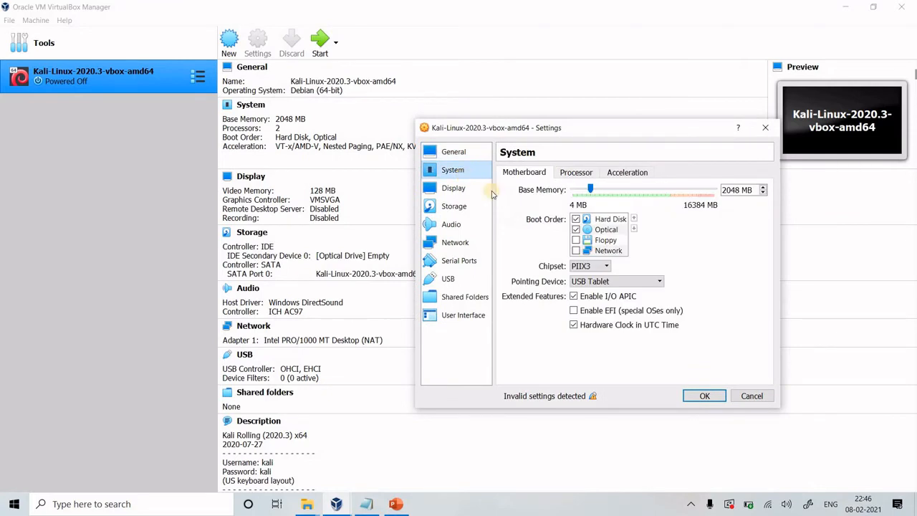
{"action": "left_click", "coordinate": [573, 174]}
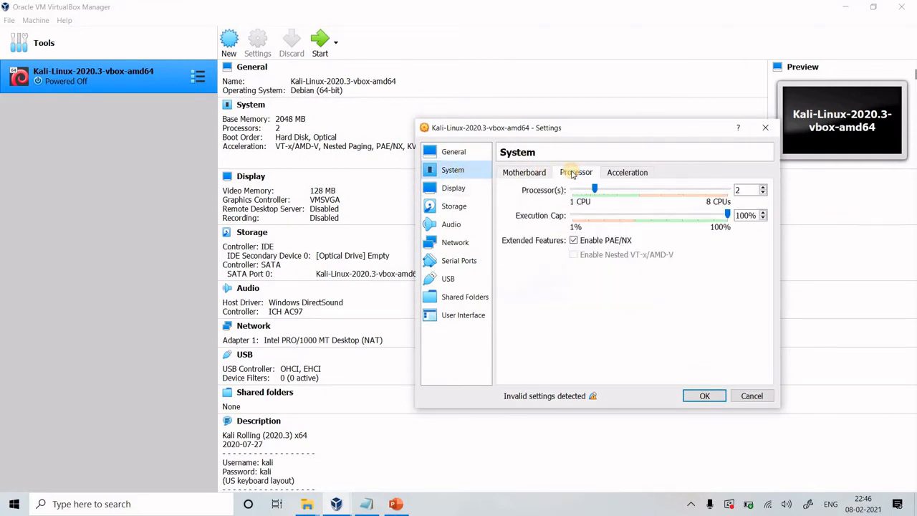
{"action": "left_click", "coordinate": [764, 198]}
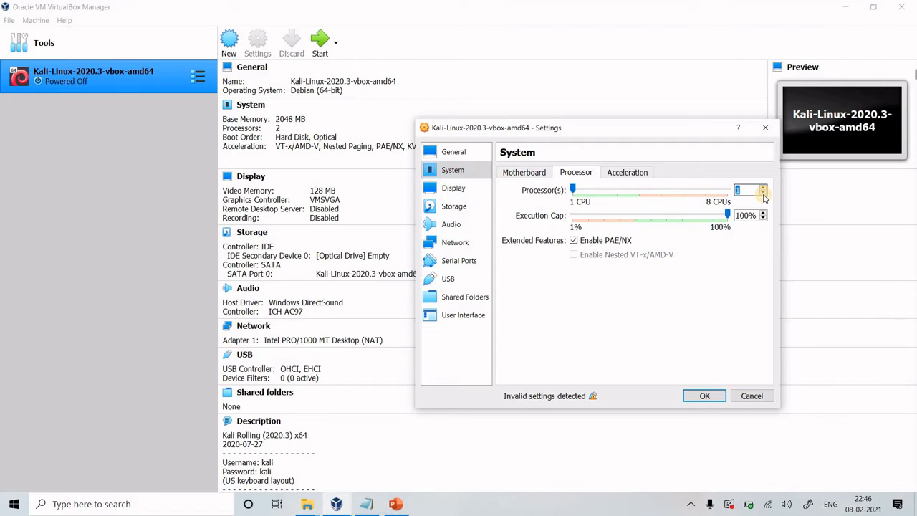
{"action": "left_click", "coordinate": [705, 396]}
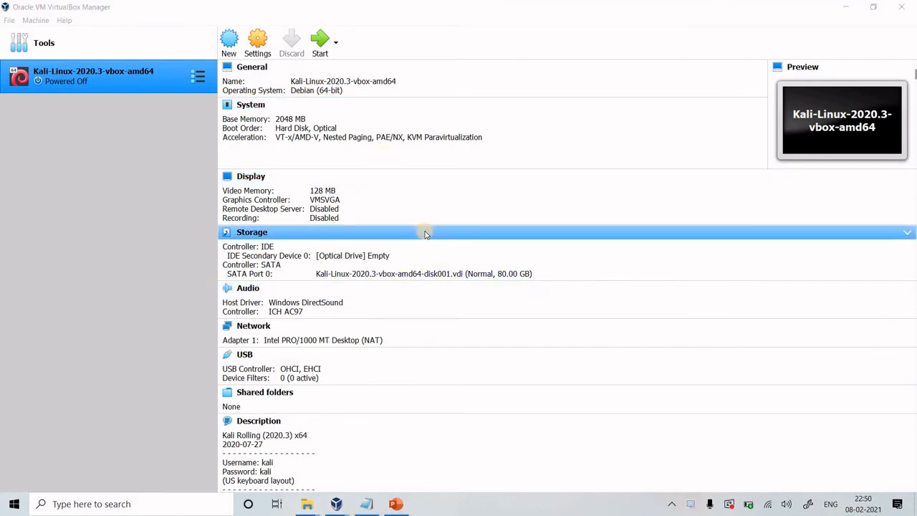
Disable the USB controller of the Kali virtual machine and save the settings
{"action": "left_click", "coordinate": [264, 53]}
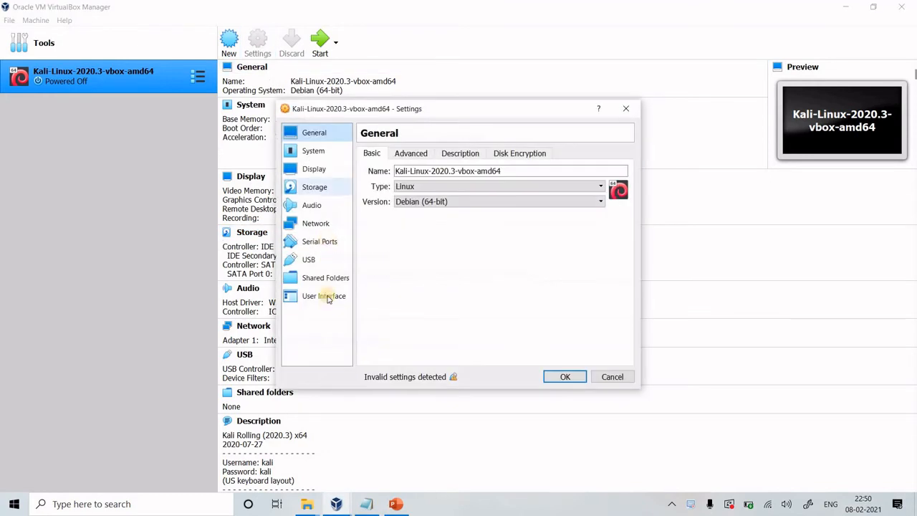
{"action": "left_click", "coordinate": [313, 262]}
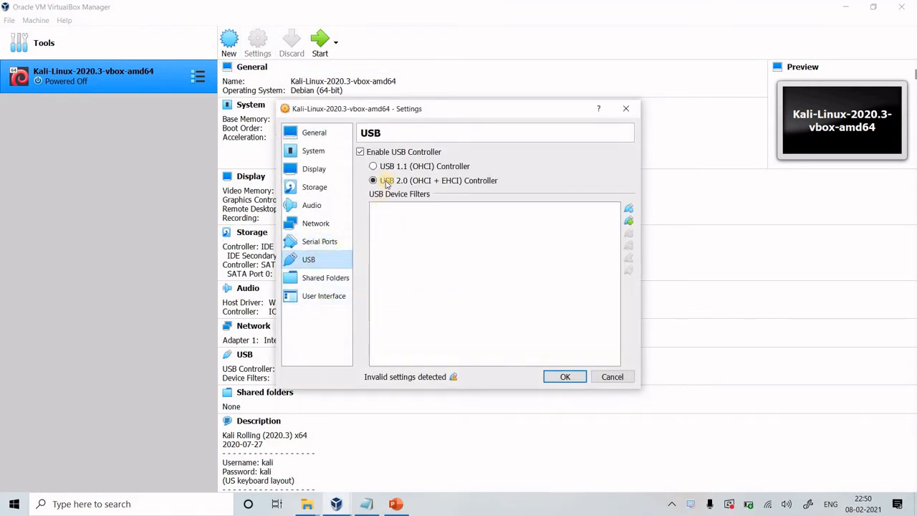
{"action": "left_click", "coordinate": [361, 153]}
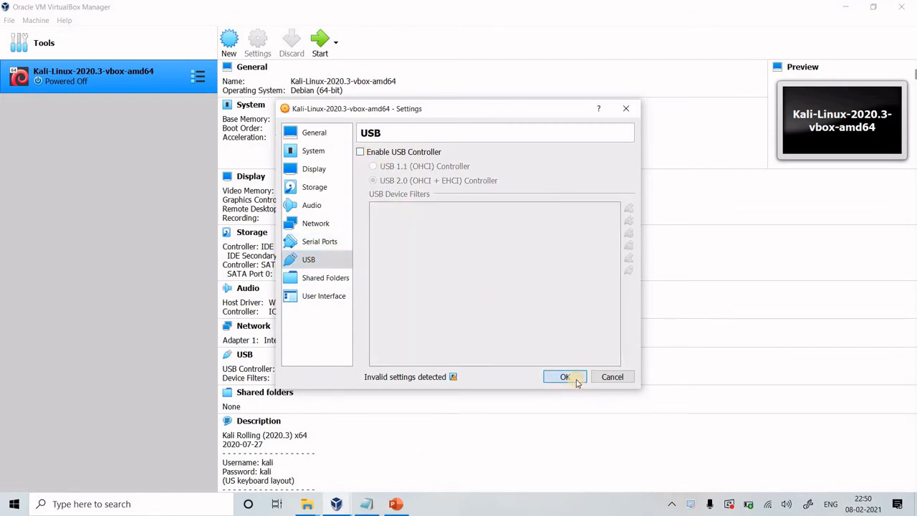
{"action": "left_click", "coordinate": [565, 377]}
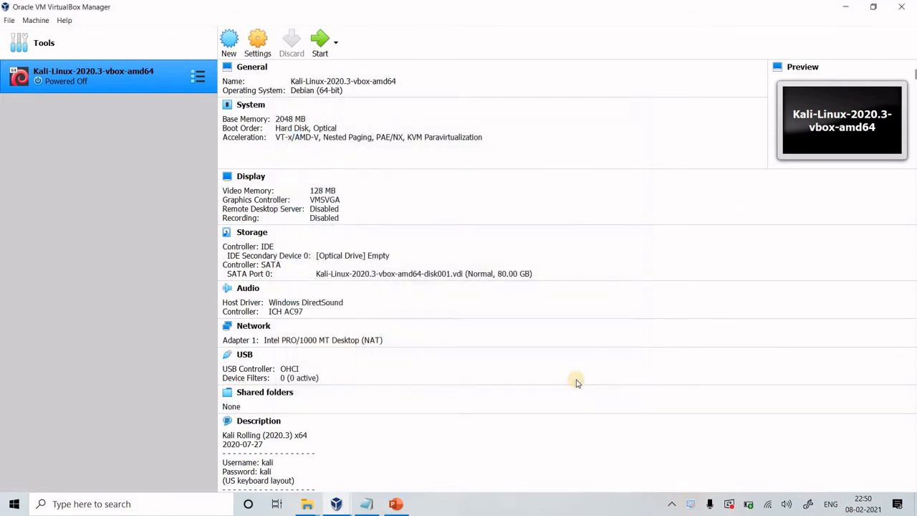
Try to switch off the remaining USB 1.1 (OHCI) controller in the virtual machine's settings
{"action": "left_click", "coordinate": [267, 53]}
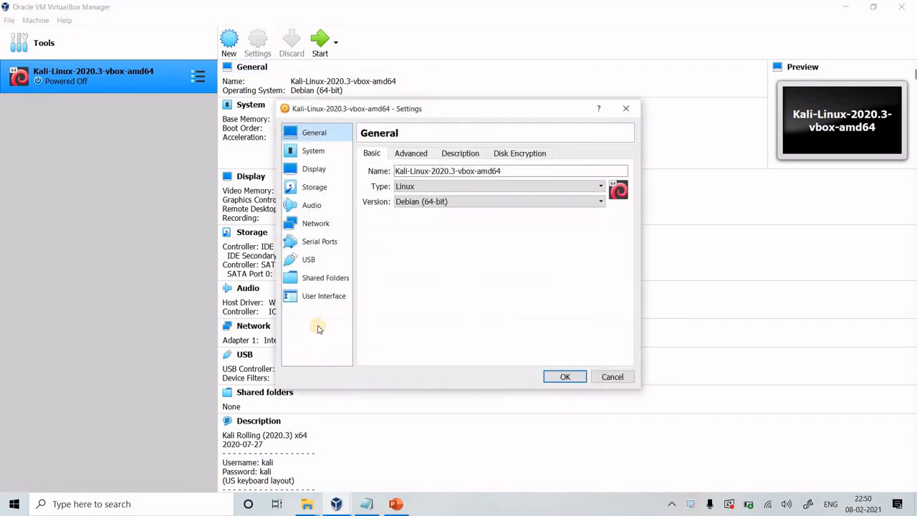
{"action": "left_click", "coordinate": [311, 259]}
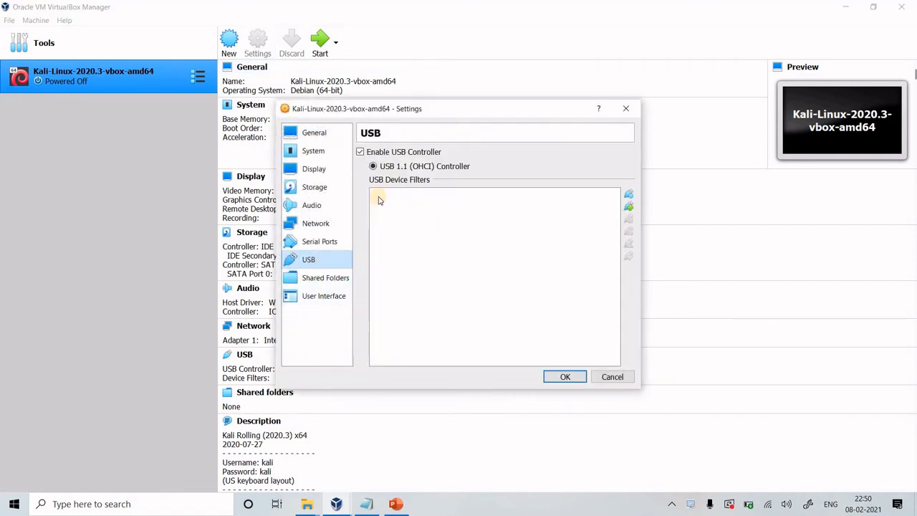
{"action": "left_click", "coordinate": [362, 153]}
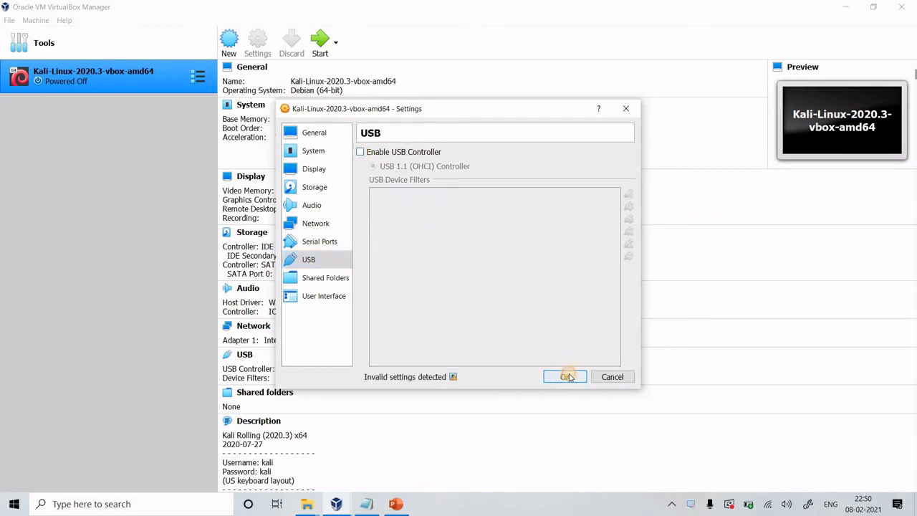
{"action": "left_click", "coordinate": [569, 375]}
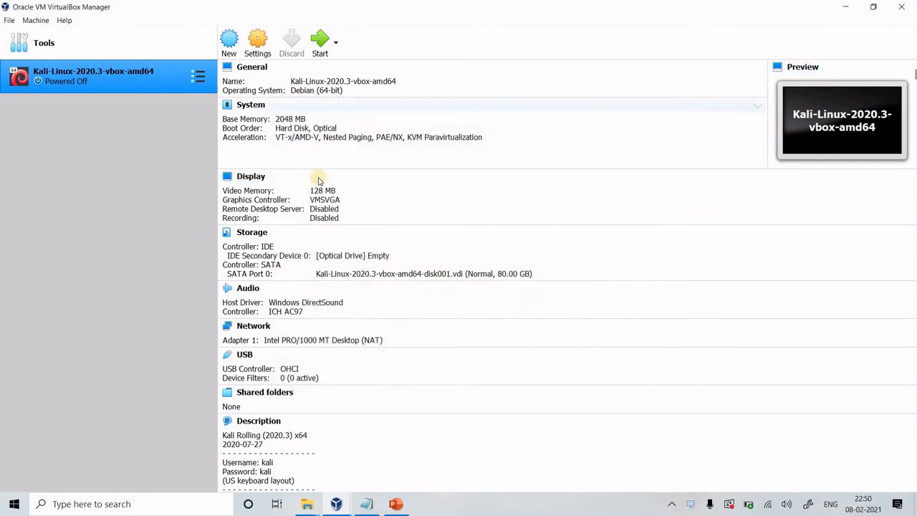
Start the Kali virtual machine, maximize its window and boot the Kali GNU/Linux entry
{"action": "left_click", "coordinate": [320, 45]}
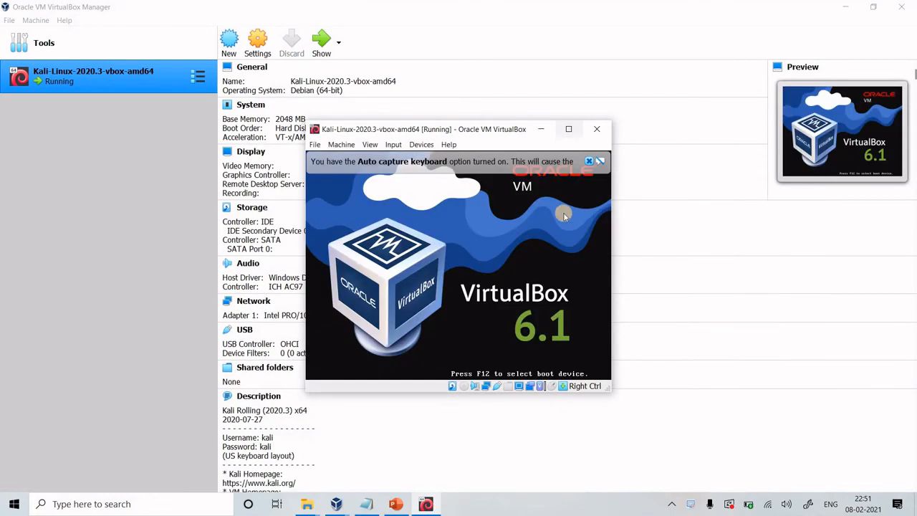
{"action": "left_click", "coordinate": [568, 129]}
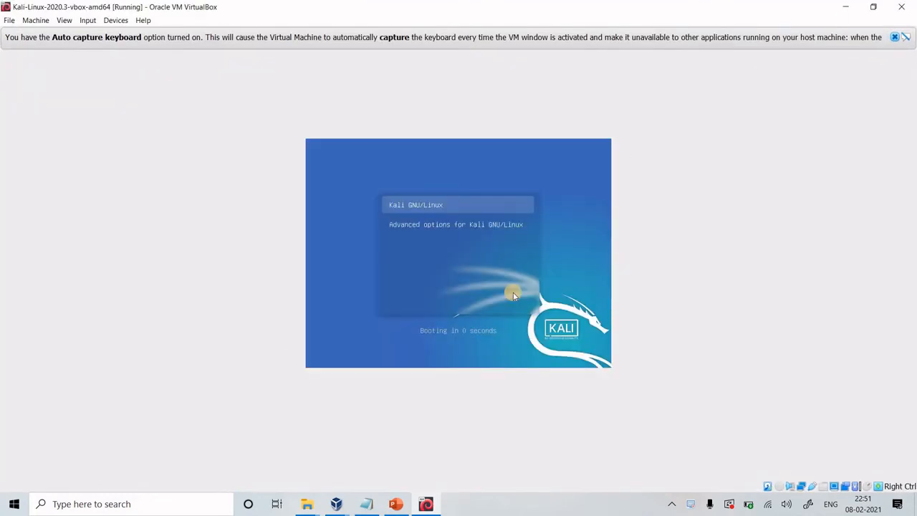
{"action": "key", "text": "Return"}
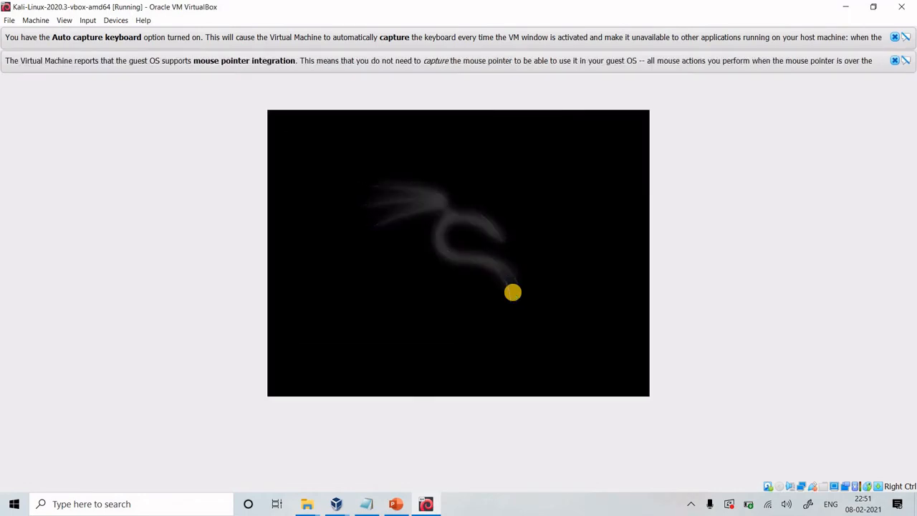
Dismiss the keyboard capture and mouse pointer integration notices, and log in to Kali with the account username and password
{"action": "left_click", "coordinate": [896, 61]}
{"action": "left_click", "coordinate": [894, 37]}
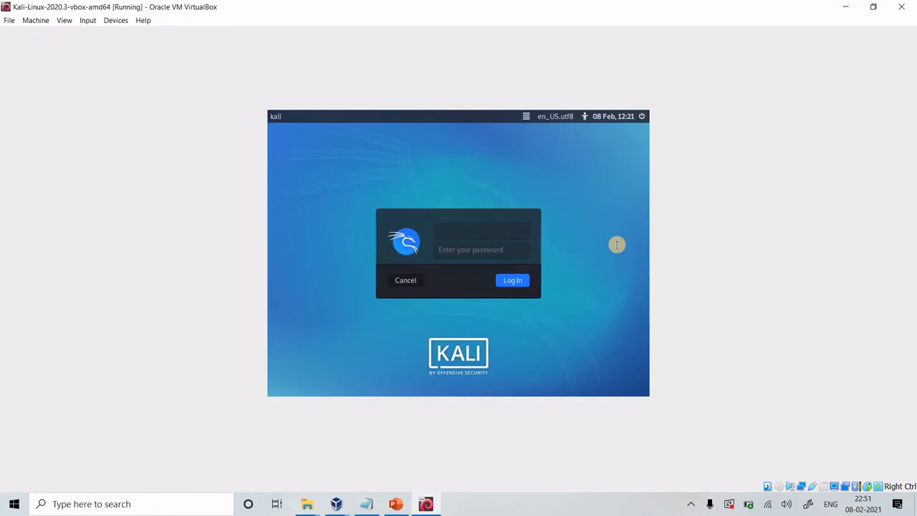
{"action": "key", "text": "Return"}
{"action": "key", "text": "Return"}
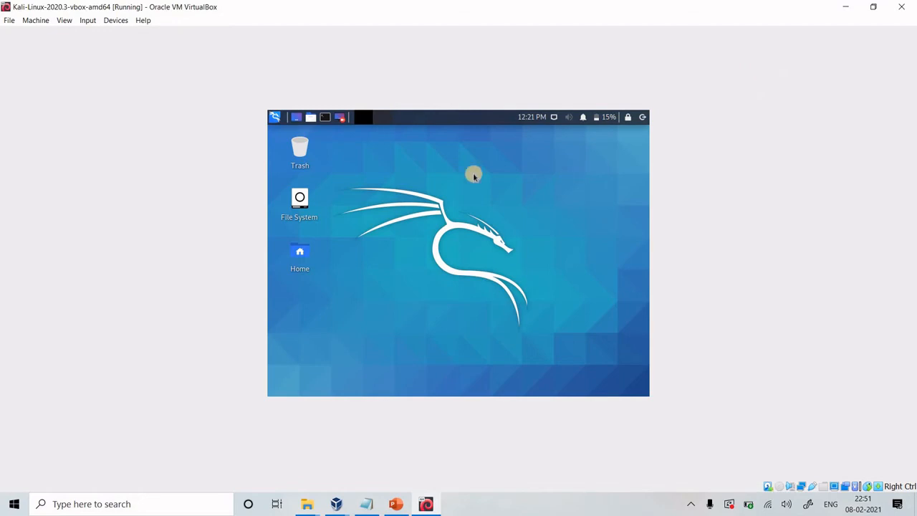
Search the Kali applications for the Settings Manager and open its Display settings
{"action": "left_click", "coordinate": [276, 118]}
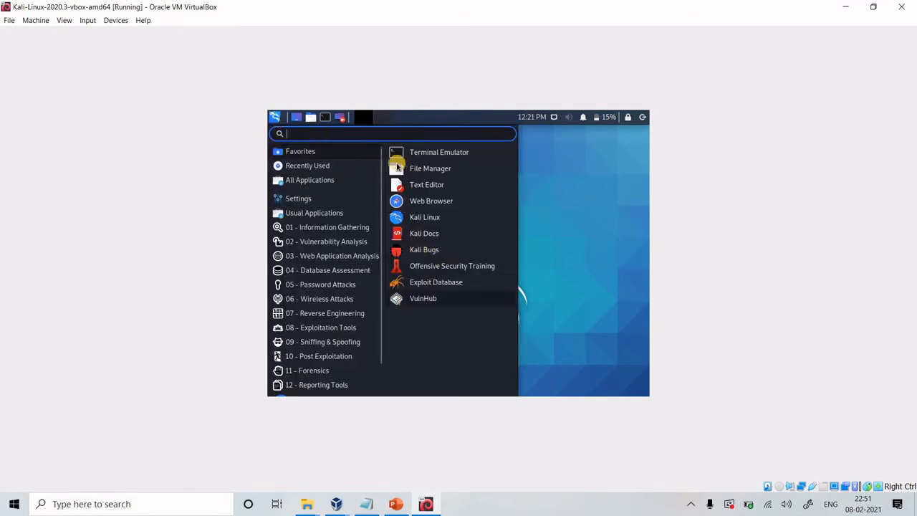
{"action": "left_click", "coordinate": [346, 137]}
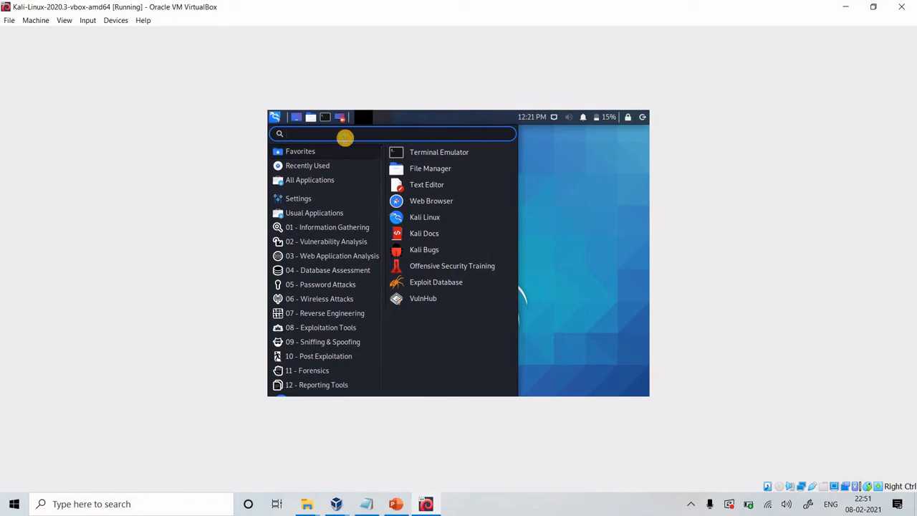
{"action": "type", "text": "settin"}
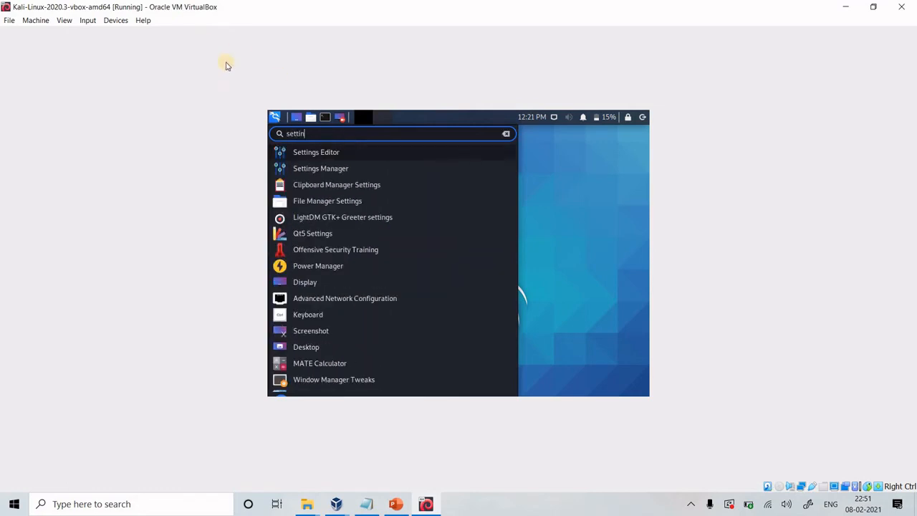
{"action": "left_click", "coordinate": [328, 168]}
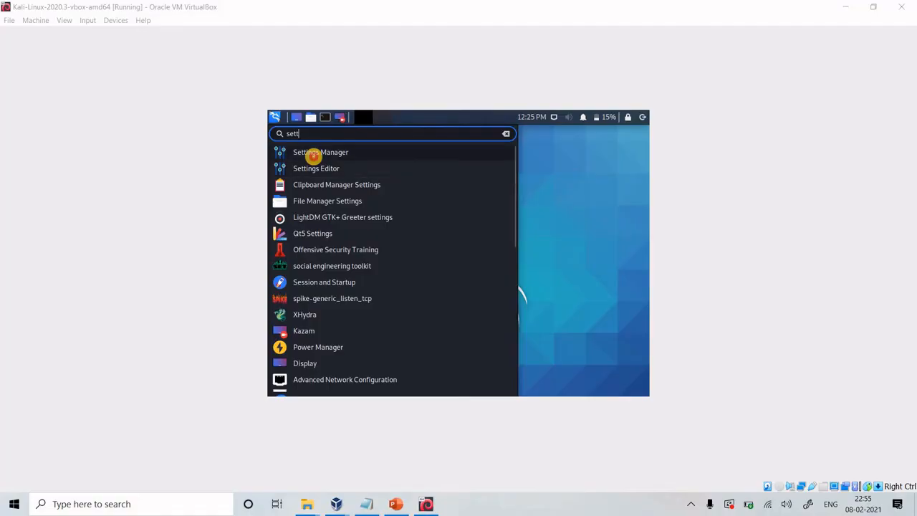
{"action": "left_click", "coordinate": [314, 152]}
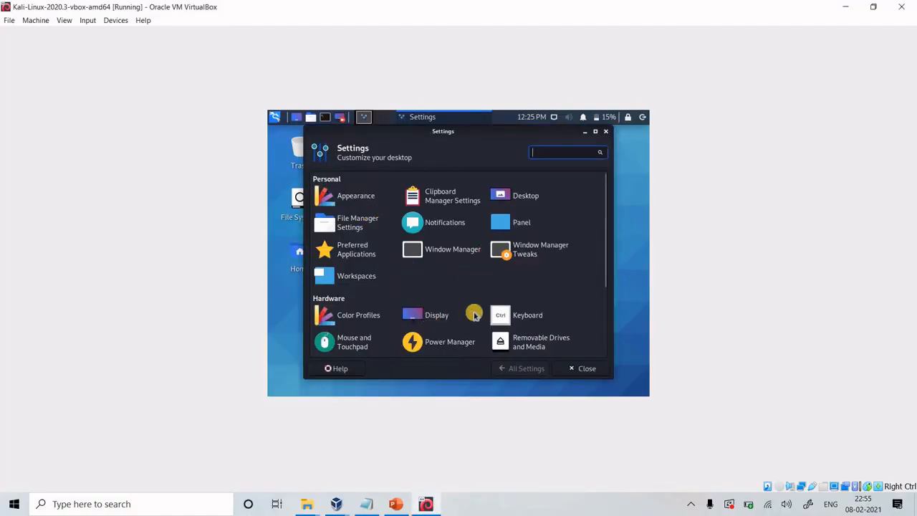
{"action": "left_click", "coordinate": [438, 319]}
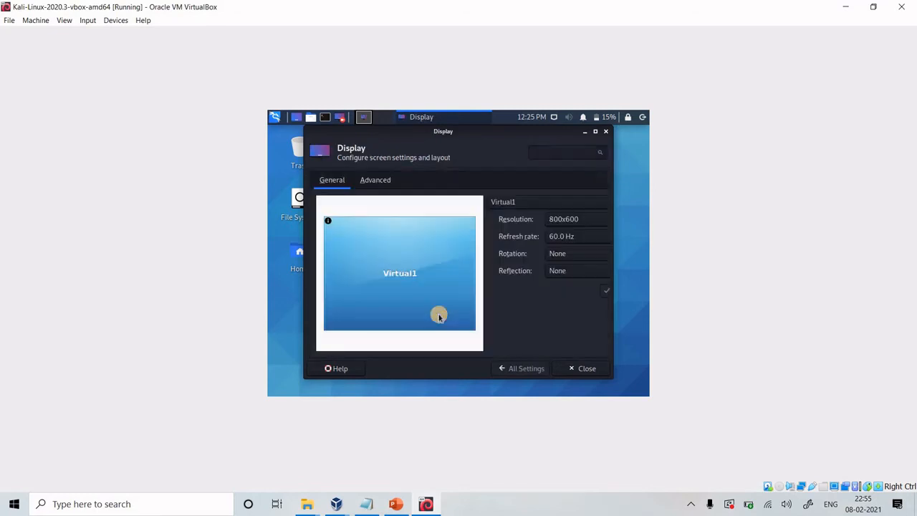
Set the Virtual1 display resolution to 1792x1344, apply it and close the Display settings
{"action": "left_click", "coordinate": [594, 221]}
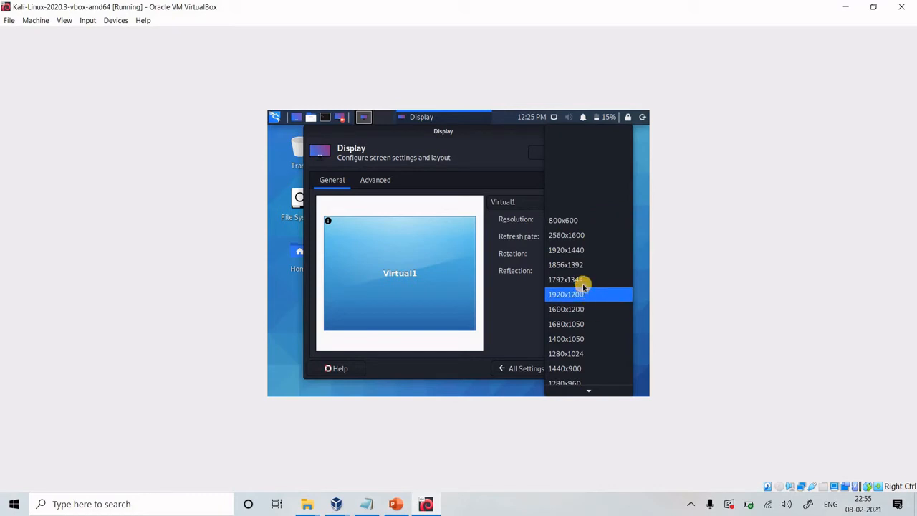
{"action": "left_click", "coordinate": [584, 306]}
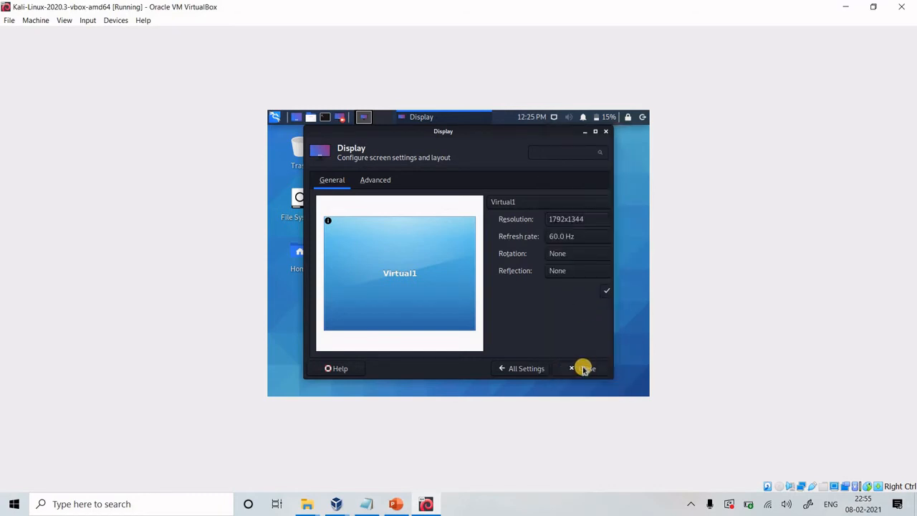
{"action": "left_click", "coordinate": [606, 292]}
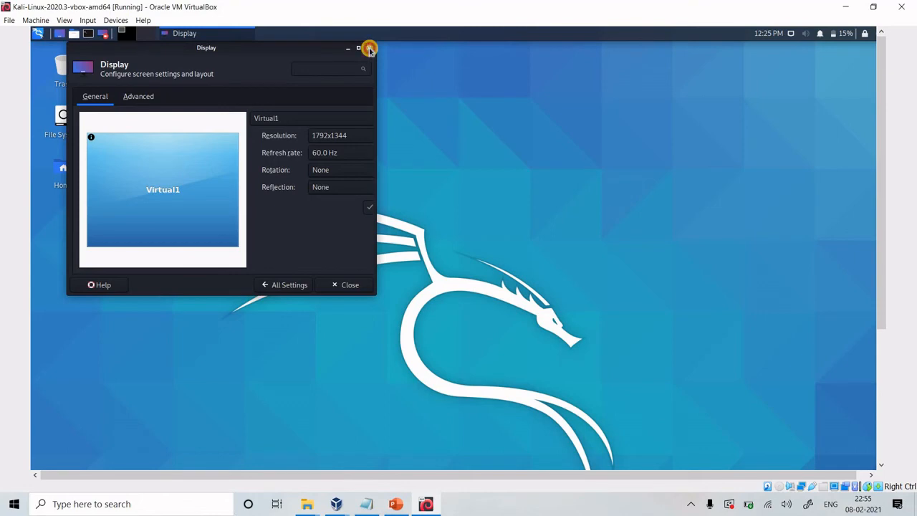
{"action": "left_click", "coordinate": [371, 50]}
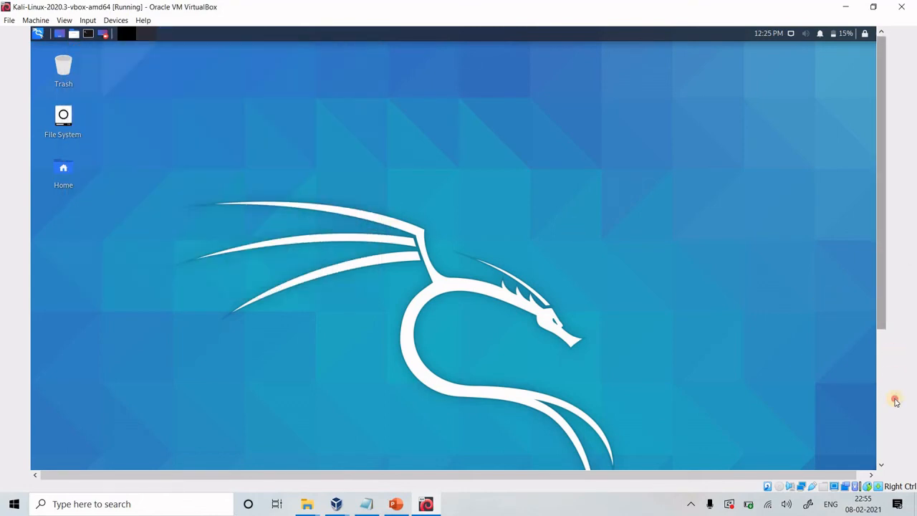
{"action": "left_click_drag", "start_coordinate": [895, 401], "coordinate": [868, 60]}
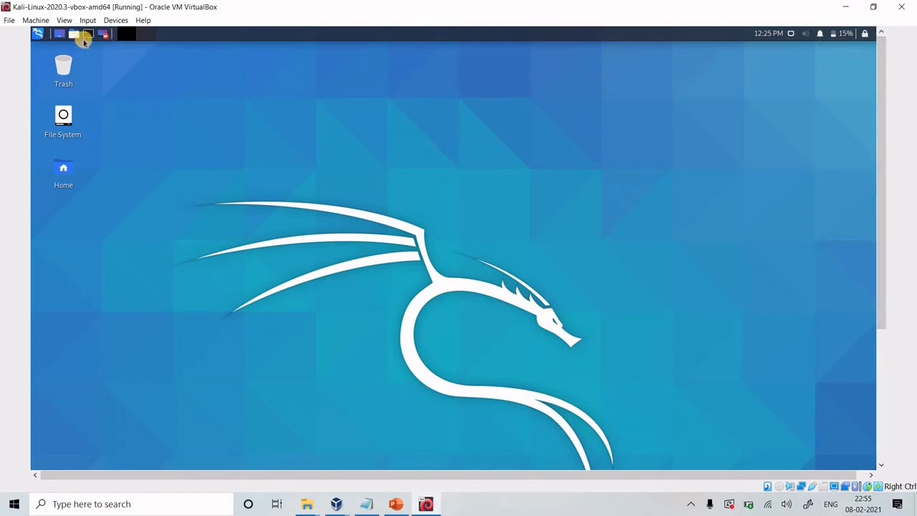
Open a terminal, place it near the middle of the desktop and switch to root with "sudo su -", entering the account password
{"action": "left_click", "coordinate": [87, 34]}
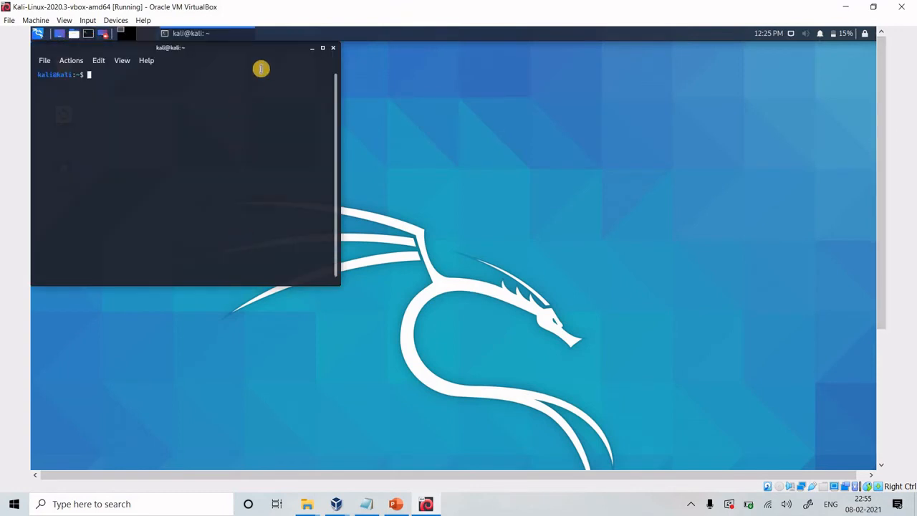
{"action": "left_click_drag", "start_coordinate": [260, 50], "coordinate": [424, 125]}
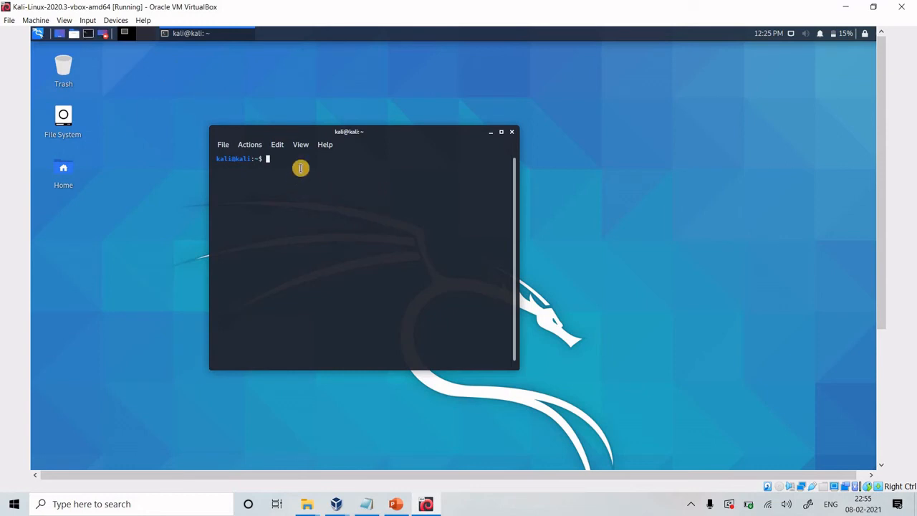
{"action": "type", "text": "sudo su -"}
{"action": "key", "text": "Return"}
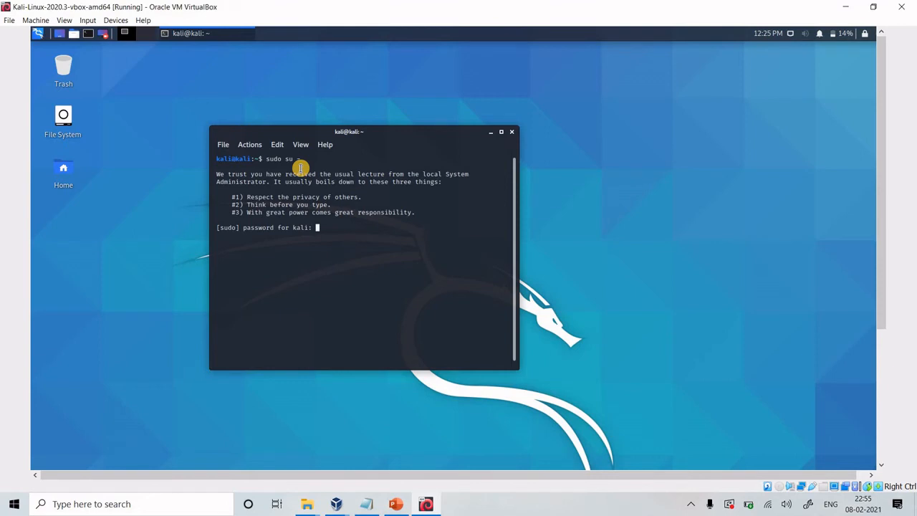
{"action": "key", "text": "Return"}
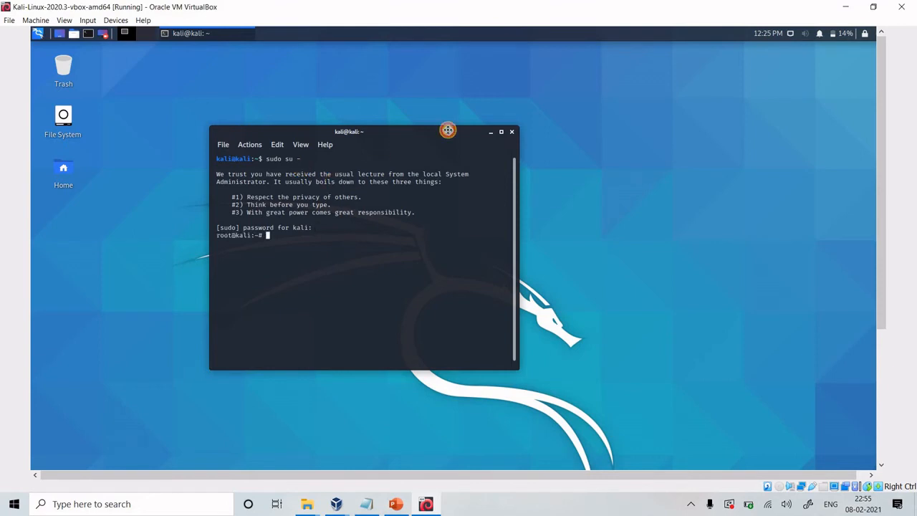
{"action": "left_click_drag", "start_coordinate": [448, 131], "coordinate": [556, 126]}
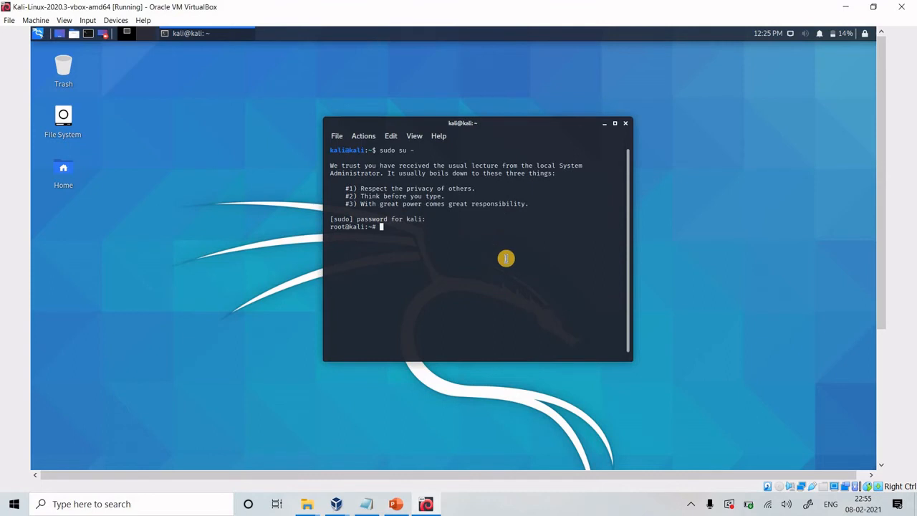
Refresh the package lists by running "apt-get update" in the root terminal
{"action": "type", "text": "apt-get up"}
{"action": "key", "text": "Tab"}
{"action": "key", "text": "Tab"}
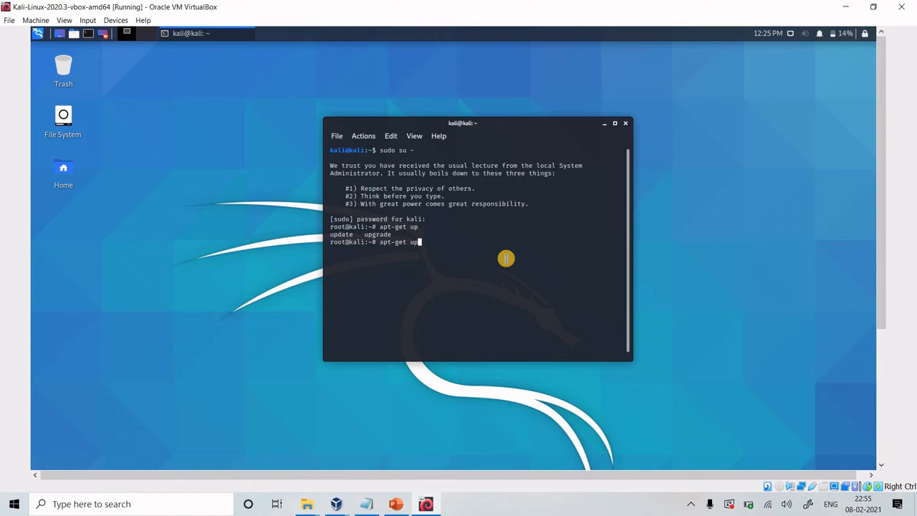
{"action": "type", "text": "date"}
{"action": "key", "text": "Return"}
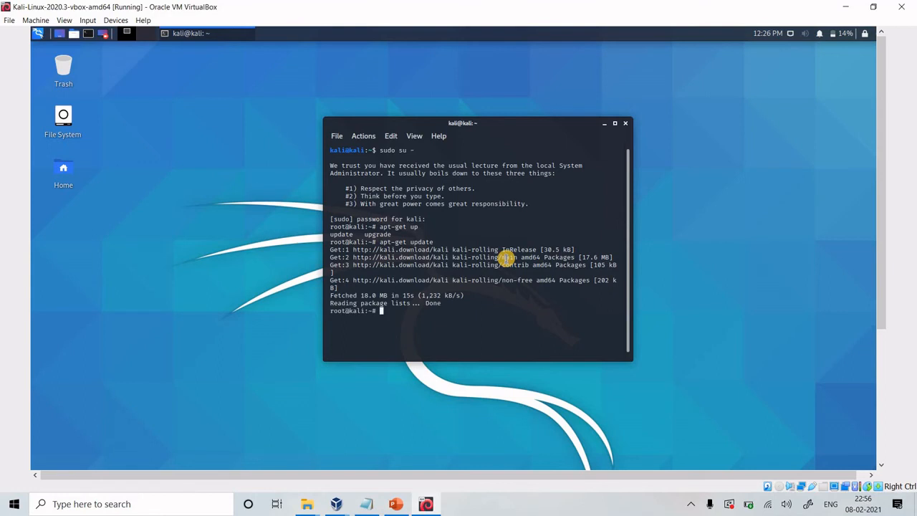
Start the full distribution upgrade by running "apt-get dist-upgrade"
{"action": "key", "text": "Up"}
{"action": "key", "text": "BackSpace"}
{"action": "key", "text": "BackSpace"}
{"action": "key", "text": "BackSpace"}
{"action": "key", "text": "BackSpace"}
{"action": "key", "text": "BackSpace"}
{"action": "key", "text": "BackSpace"}
{"action": "key", "text": "BackSpace"}
{"action": "type", "text": "dist-upgrade"}
{"action": "key", "text": "Return"}
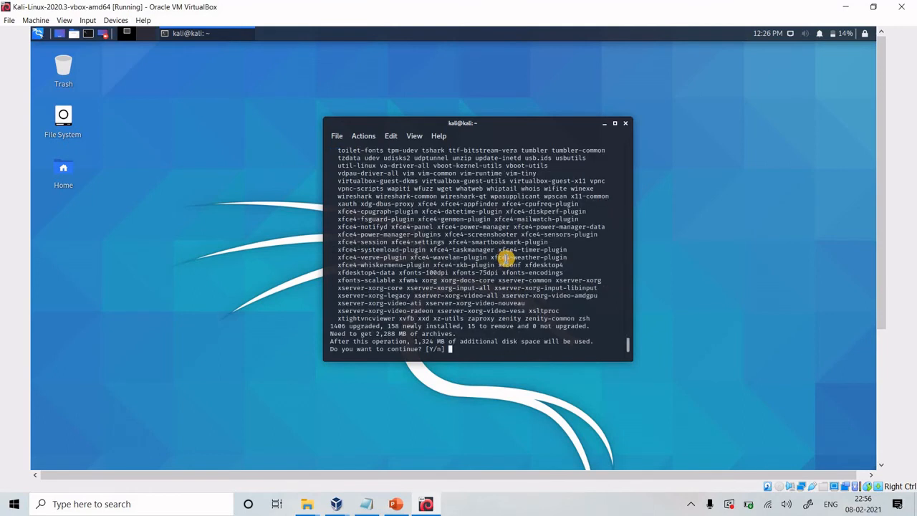
Confirm the upgrade with "y", let it finish and move the terminal window aside
{"action": "type", "text": "y"}
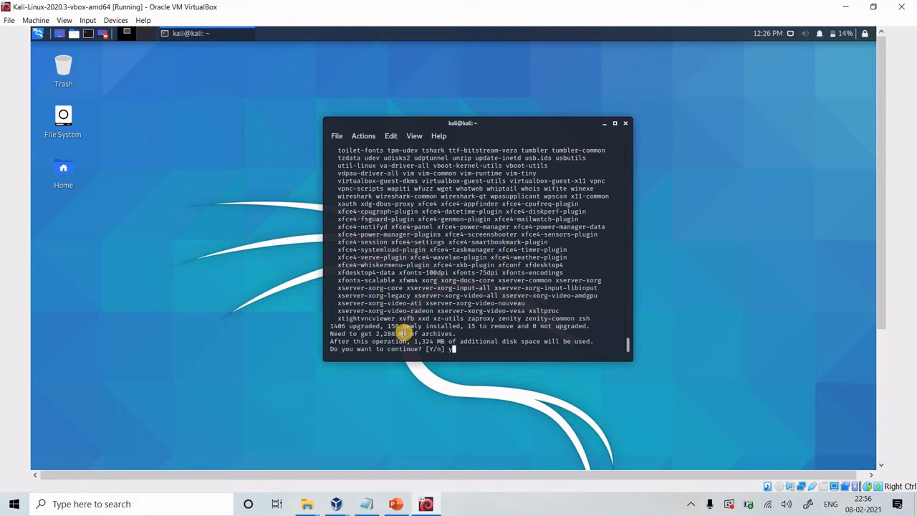
{"action": "left_click_drag", "start_coordinate": [432, 341], "coordinate": [587, 343]}
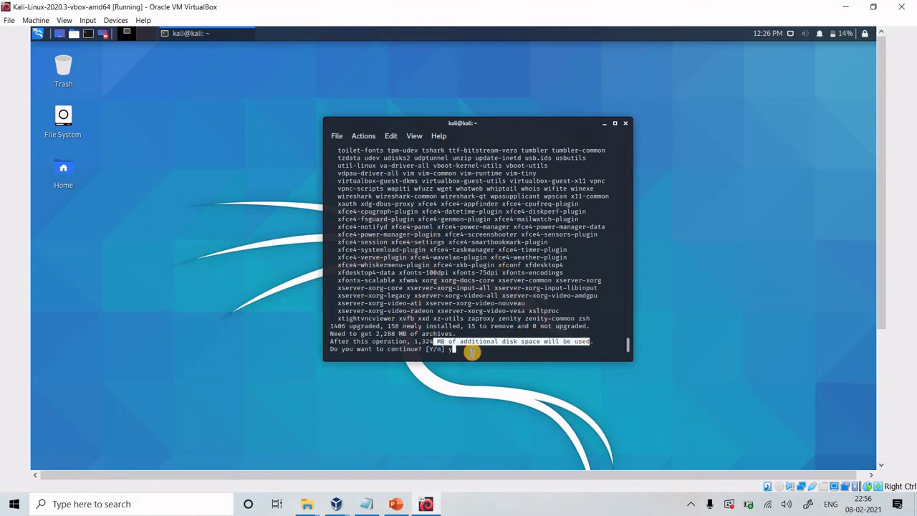
{"action": "left_click", "coordinate": [473, 352]}
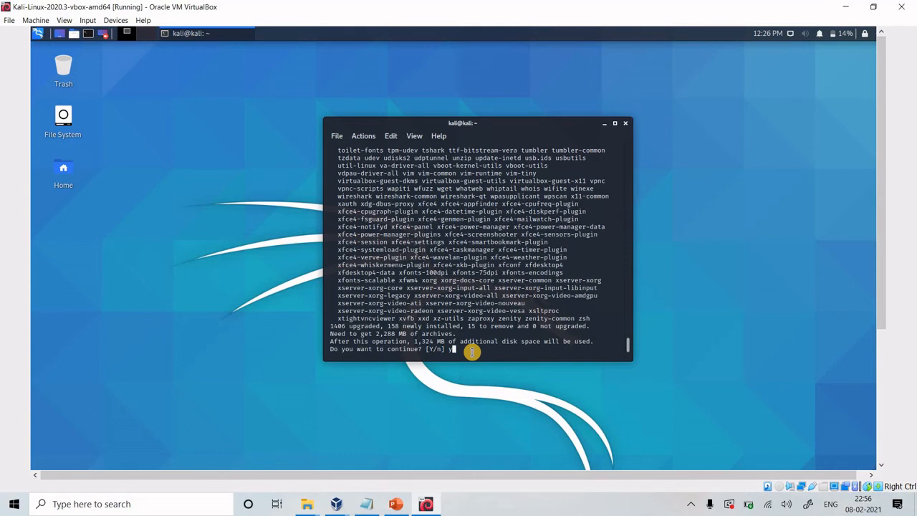
{"action": "key", "text": "Return"}
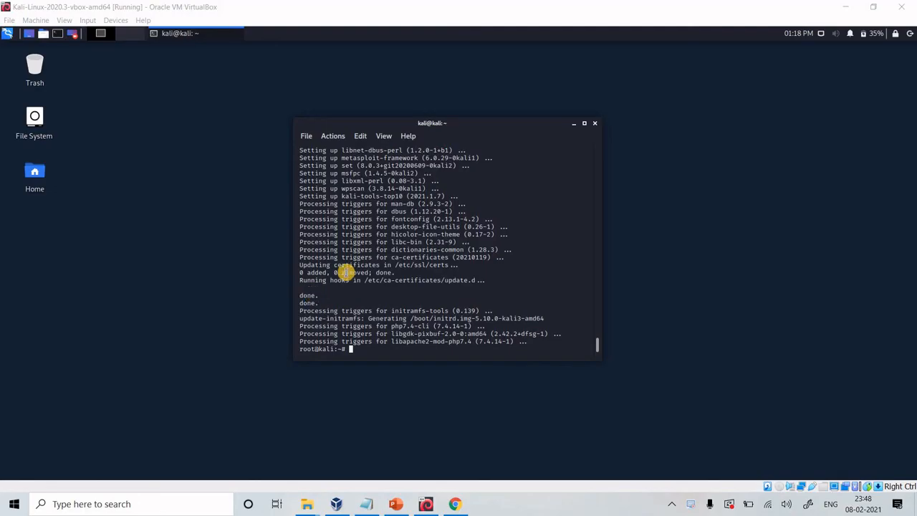
{"action": "left_click", "coordinate": [446, 131]}
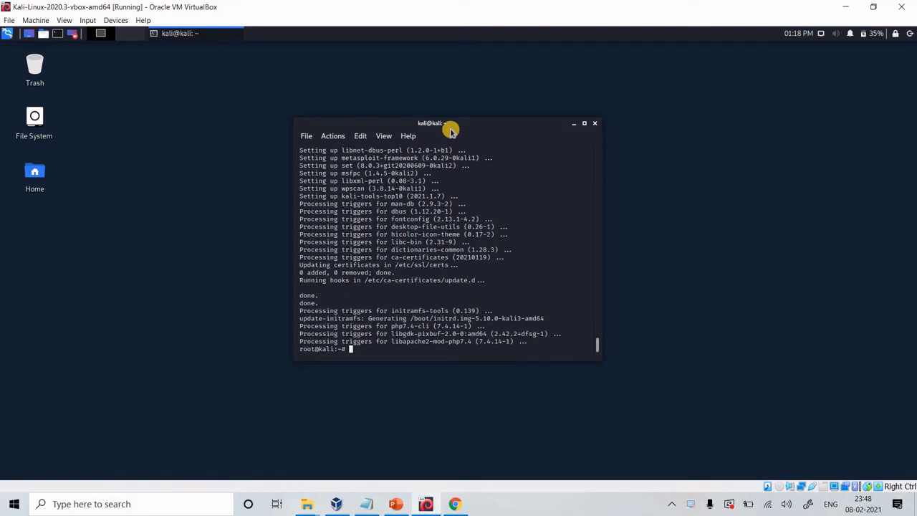
{"action": "left_click_drag", "start_coordinate": [449, 130], "coordinate": [516, 111]}
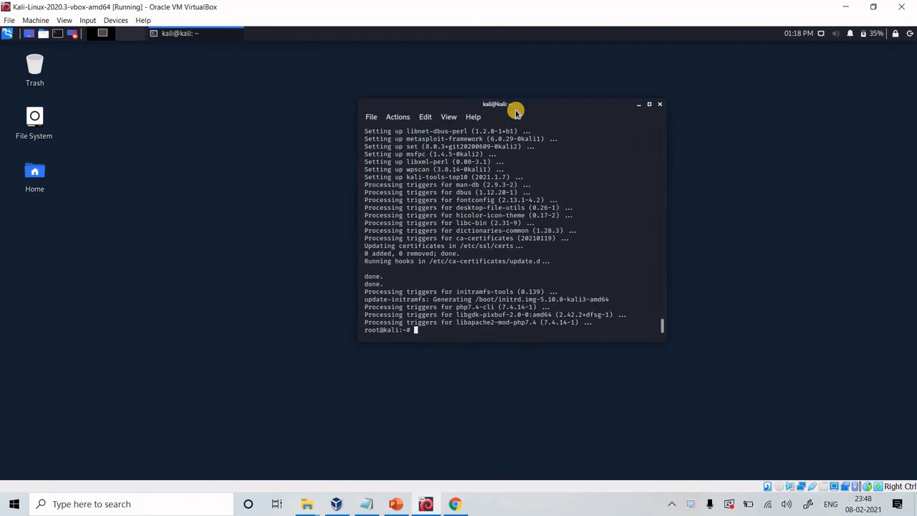